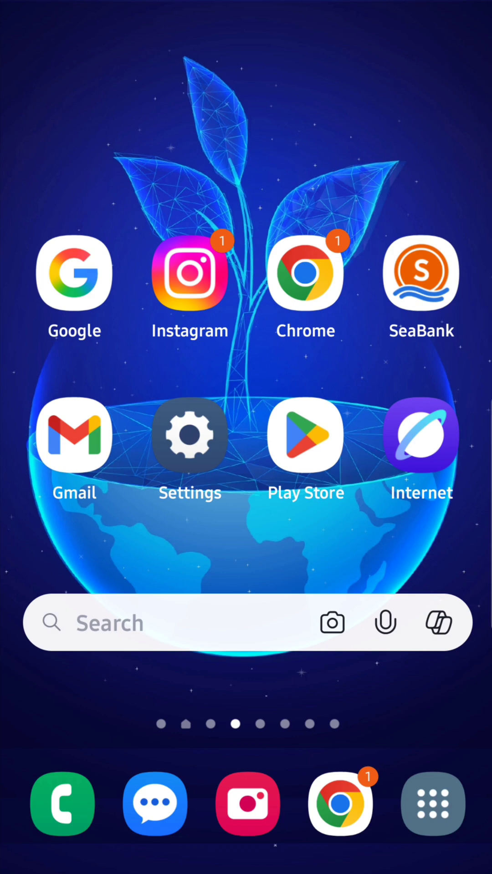
Launch the Settings app from the home screen
left_click(196, 437)
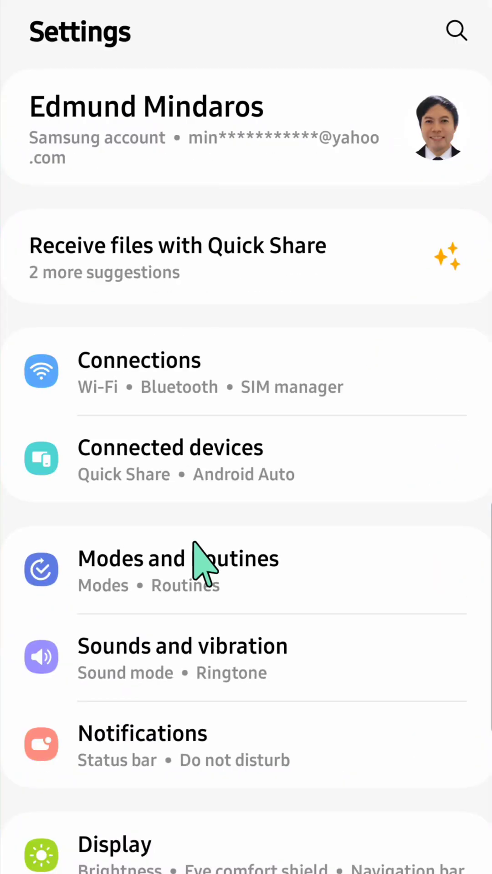
scroll(229, 450, "down", 5)
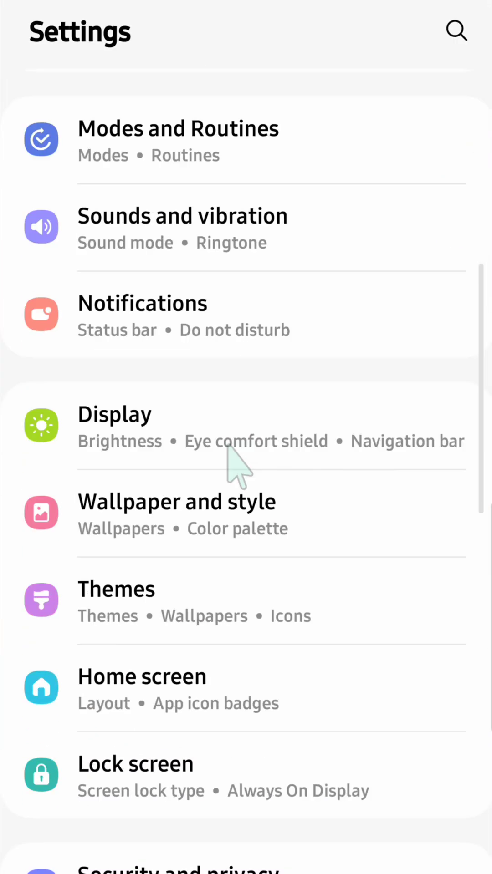
scroll(229, 450, "down", 5)
scroll(229, 451, "down", 5)
scroll(229, 451, "down", 3)
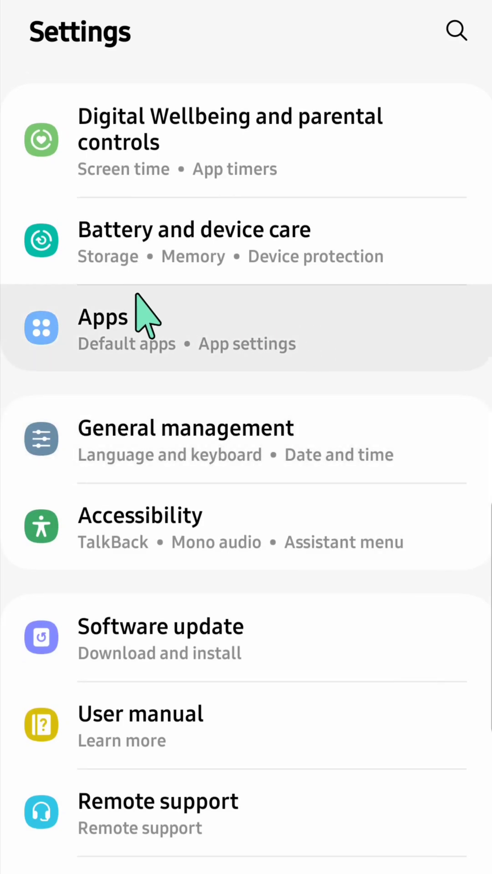
Open the Apps entry to list installed apps
left_click(120, 326)
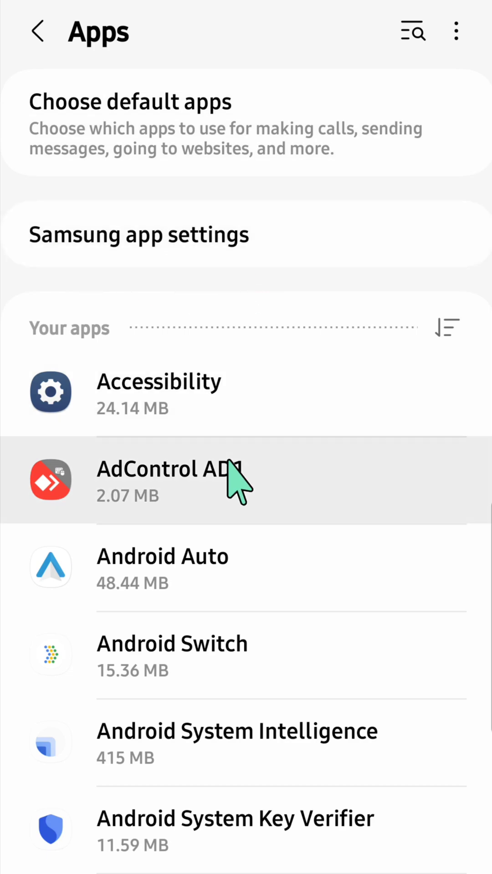
scroll(228, 472, "down", 5)
scroll(229, 471, "down", 5)
scroll(229, 471, "down", 5)
scroll(229, 471, "down", 5)
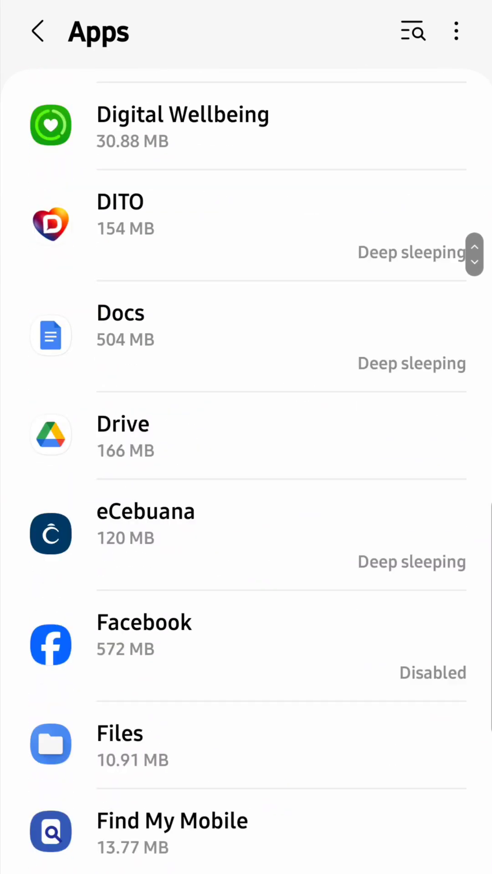
scroll(246, 472, "down", 5)
scroll(245, 472, "down", 5)
scroll(246, 471, "down", 5)
scroll(246, 471, "down", 2)
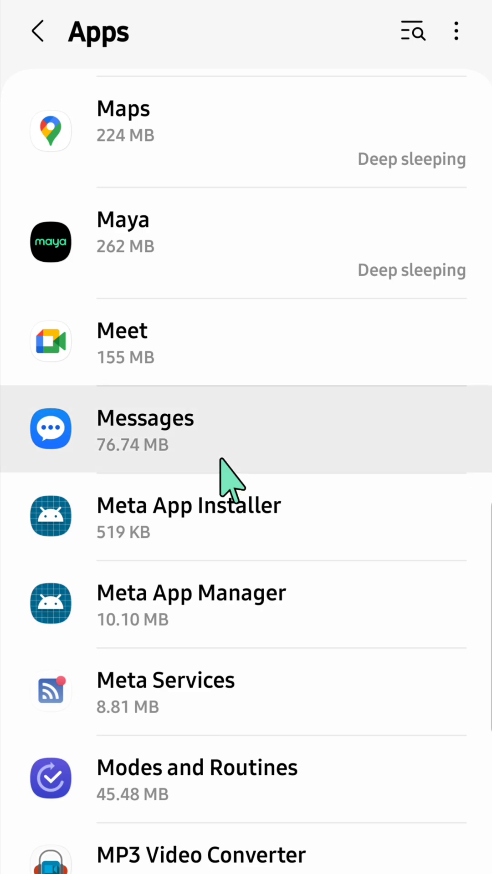
Open the App info page for Messages
left_click(143, 420)
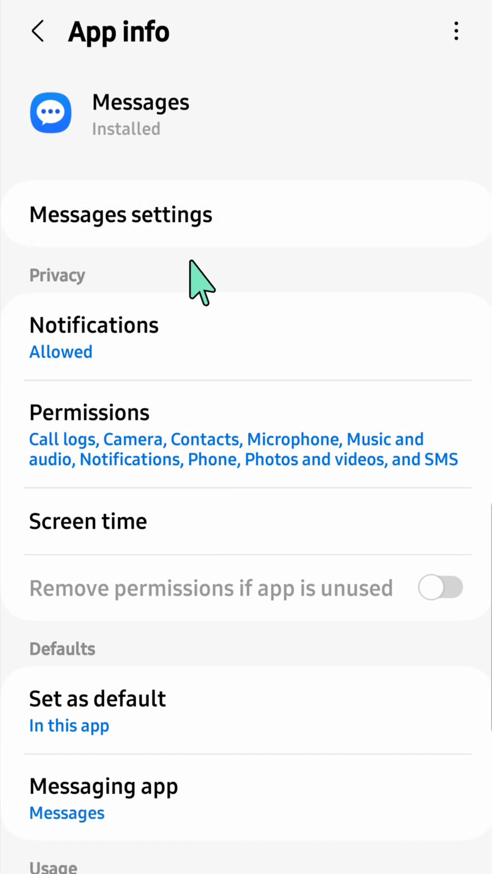
scroll(192, 262, "down", 5)
scroll(192, 262, "down", 2)
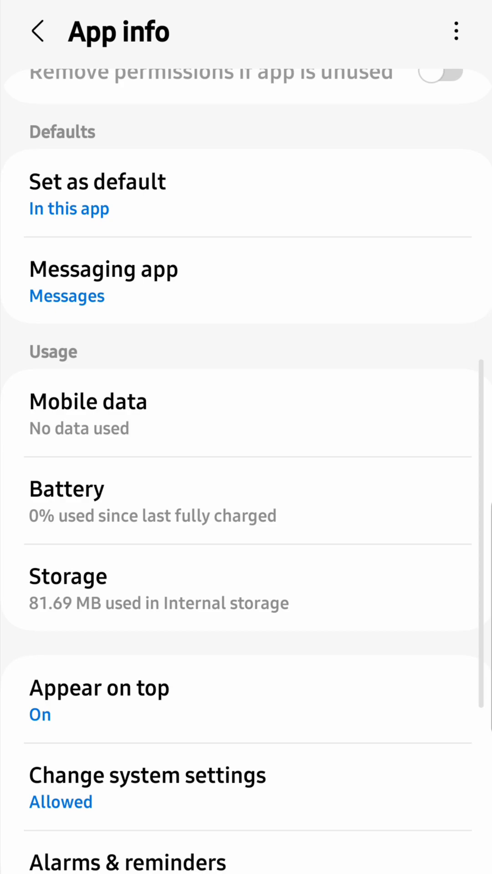
scroll(192, 262, "down", 3)
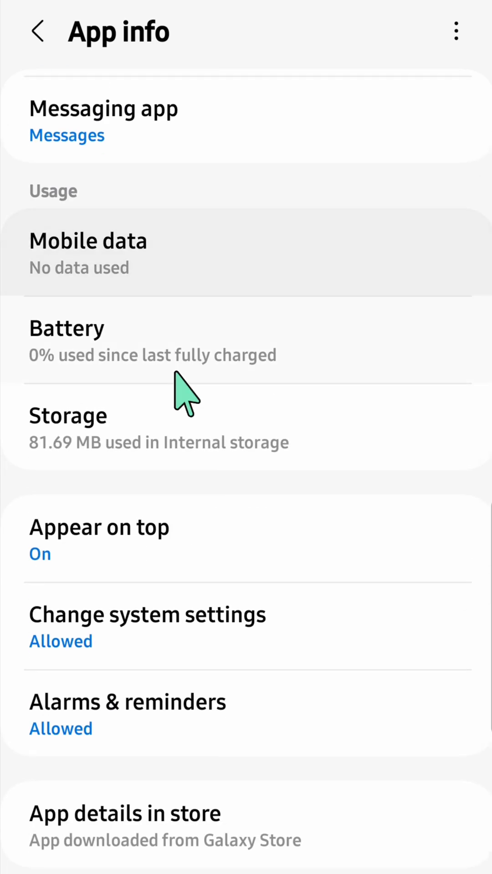
View Messages storage (81.69 MB, 4.96 MB cache), attempt Clear data, then go Home
left_click(122, 427)
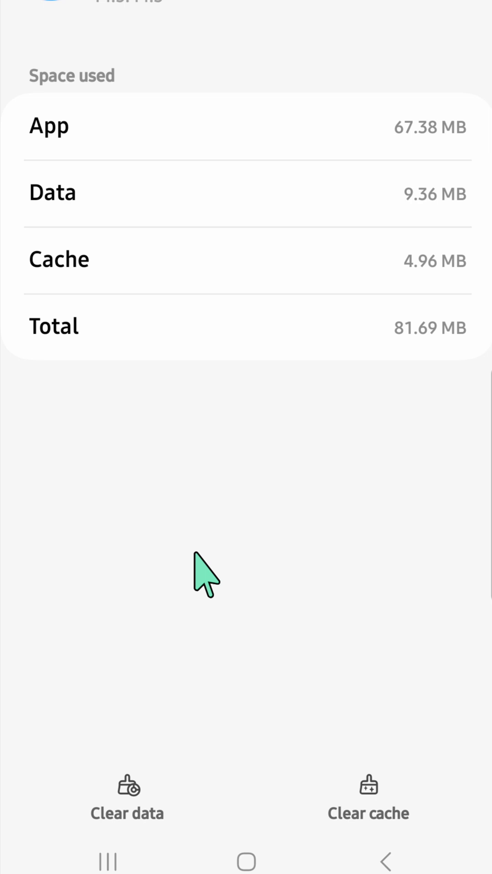
left_click(56, 804)
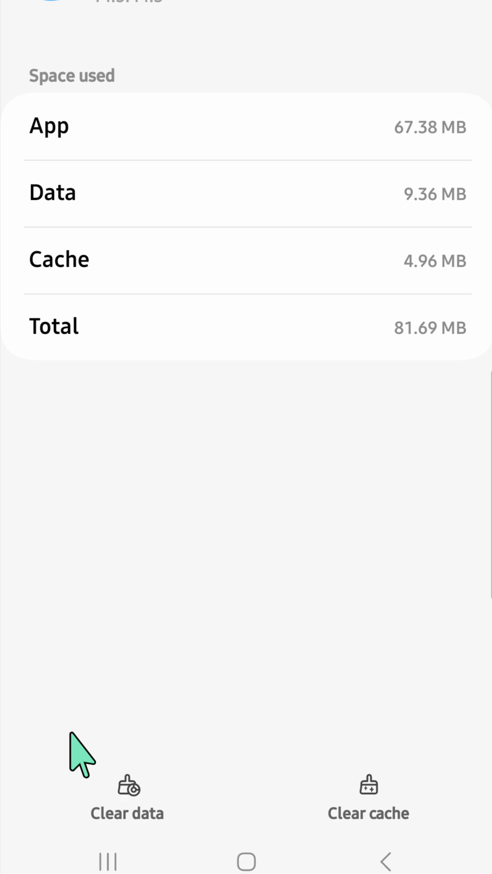
left_click(75, 774)
left_click(246, 863)
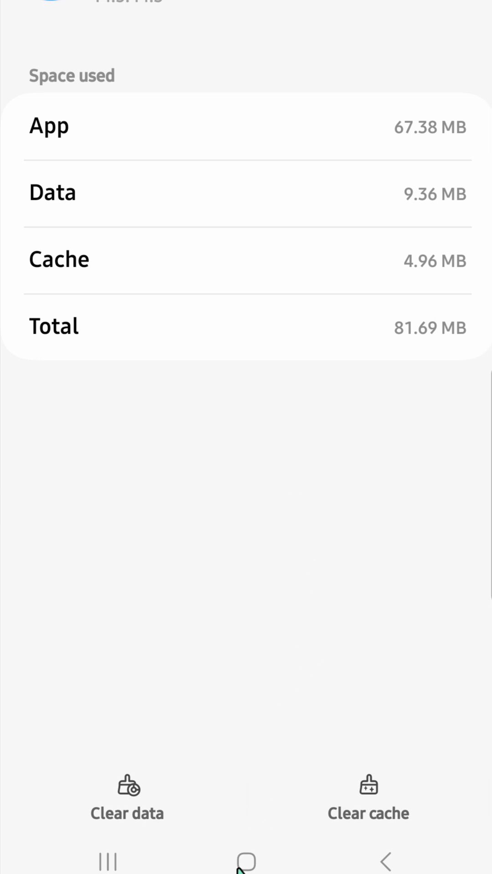